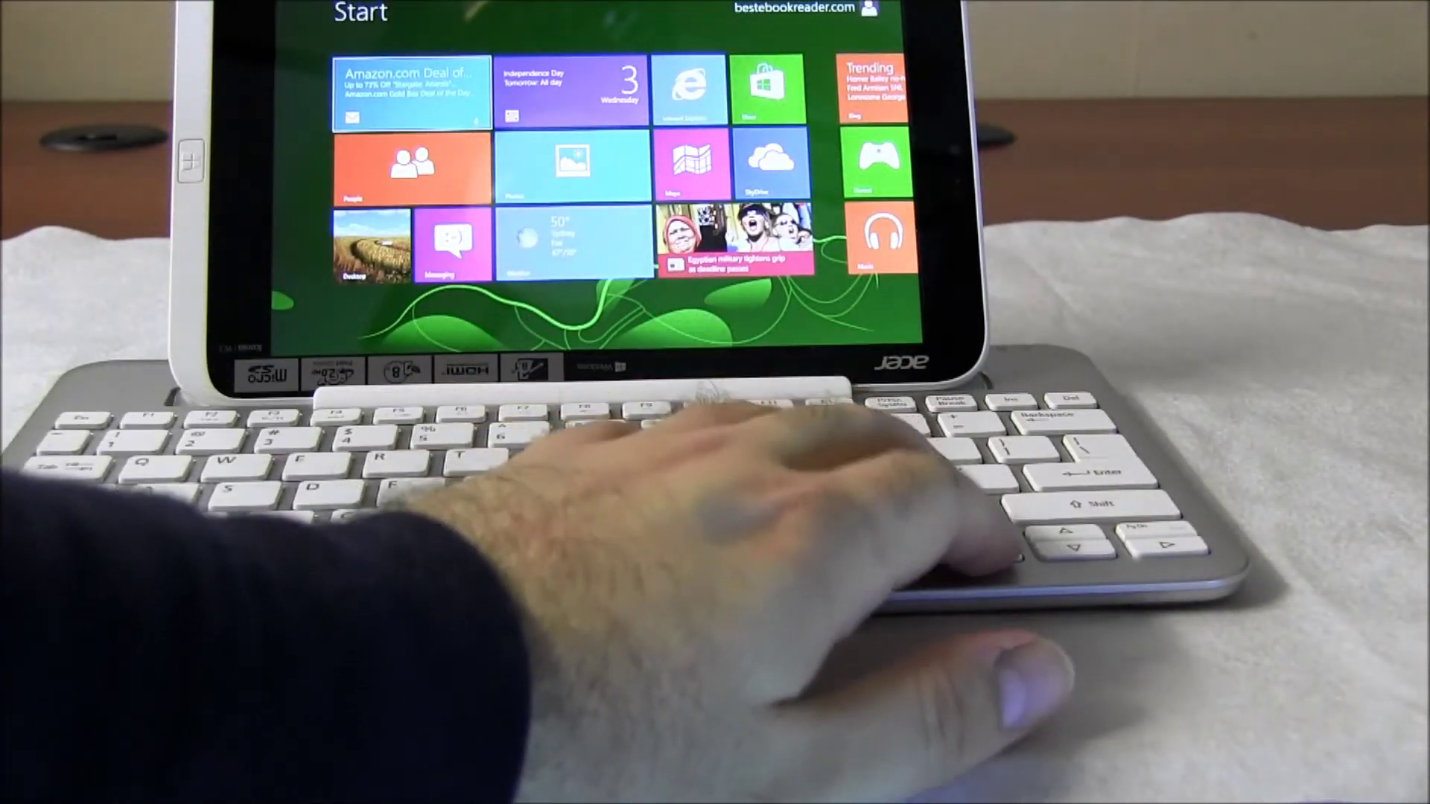
Move the Start screen tile selection toward the Office apps, then switch to the desktop
key("super")
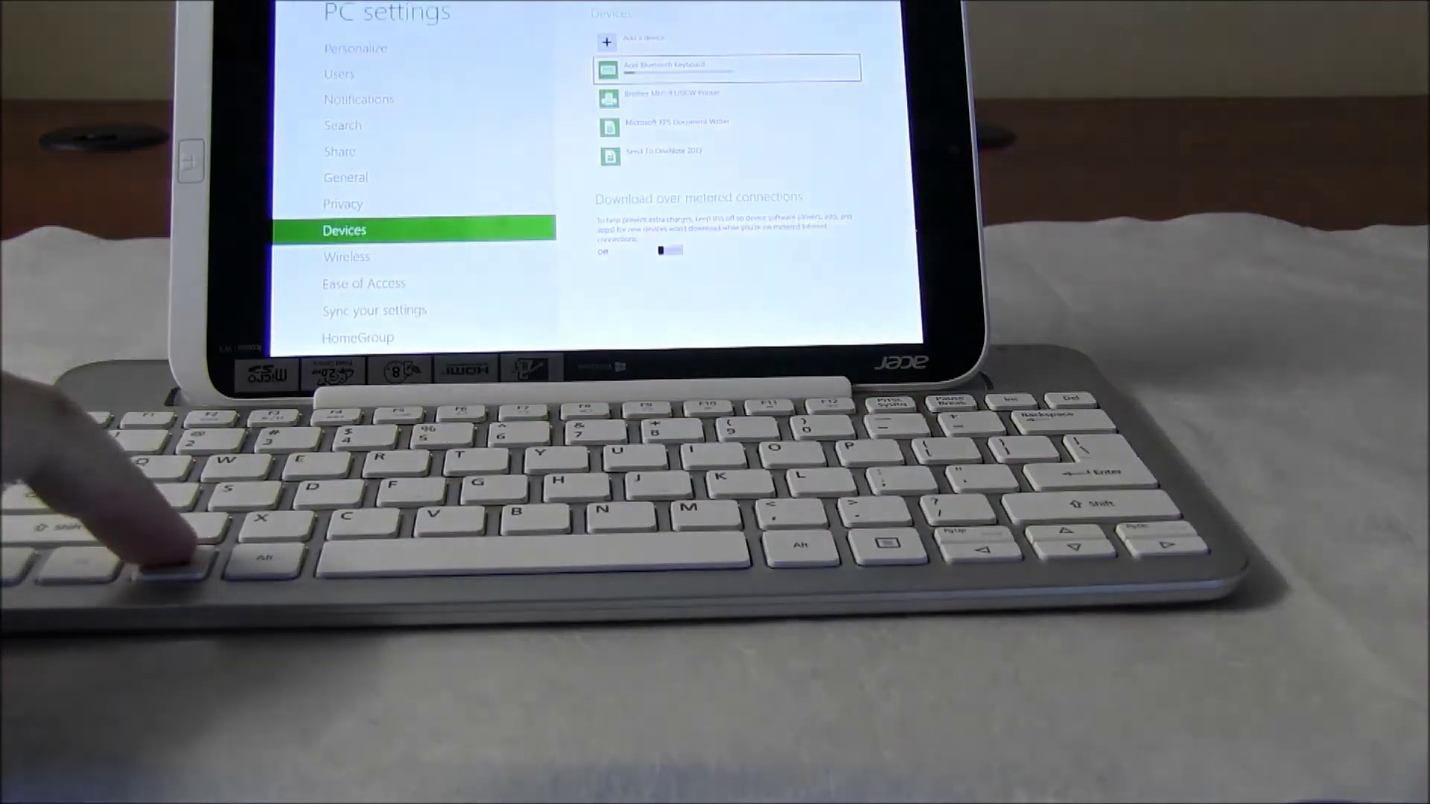
key("super")
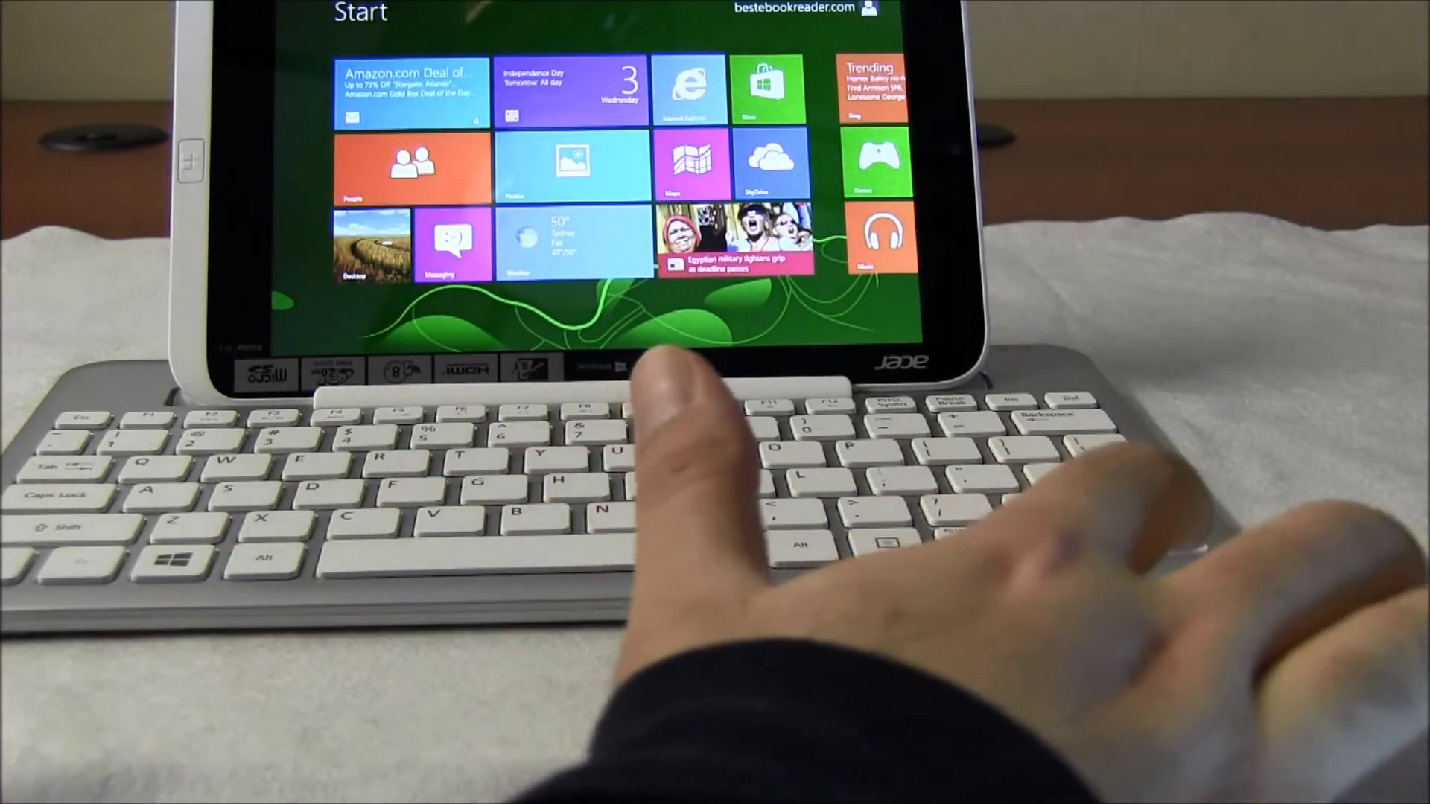
key("Right")
key("Right")
key("Right")
key("Right")
key("Right")
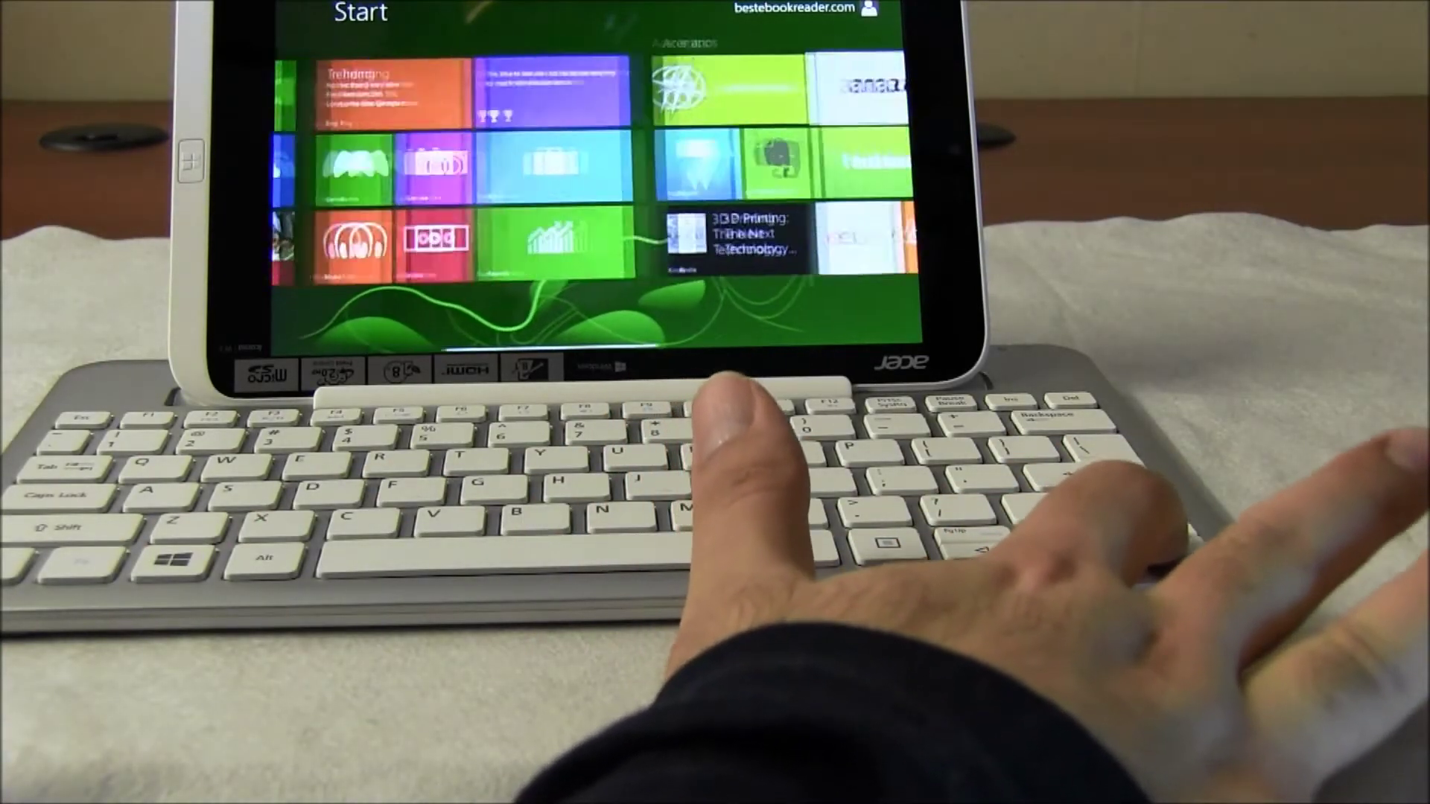
key("Right")
key("Right")
key("Right")
key("Right")
key("Right")
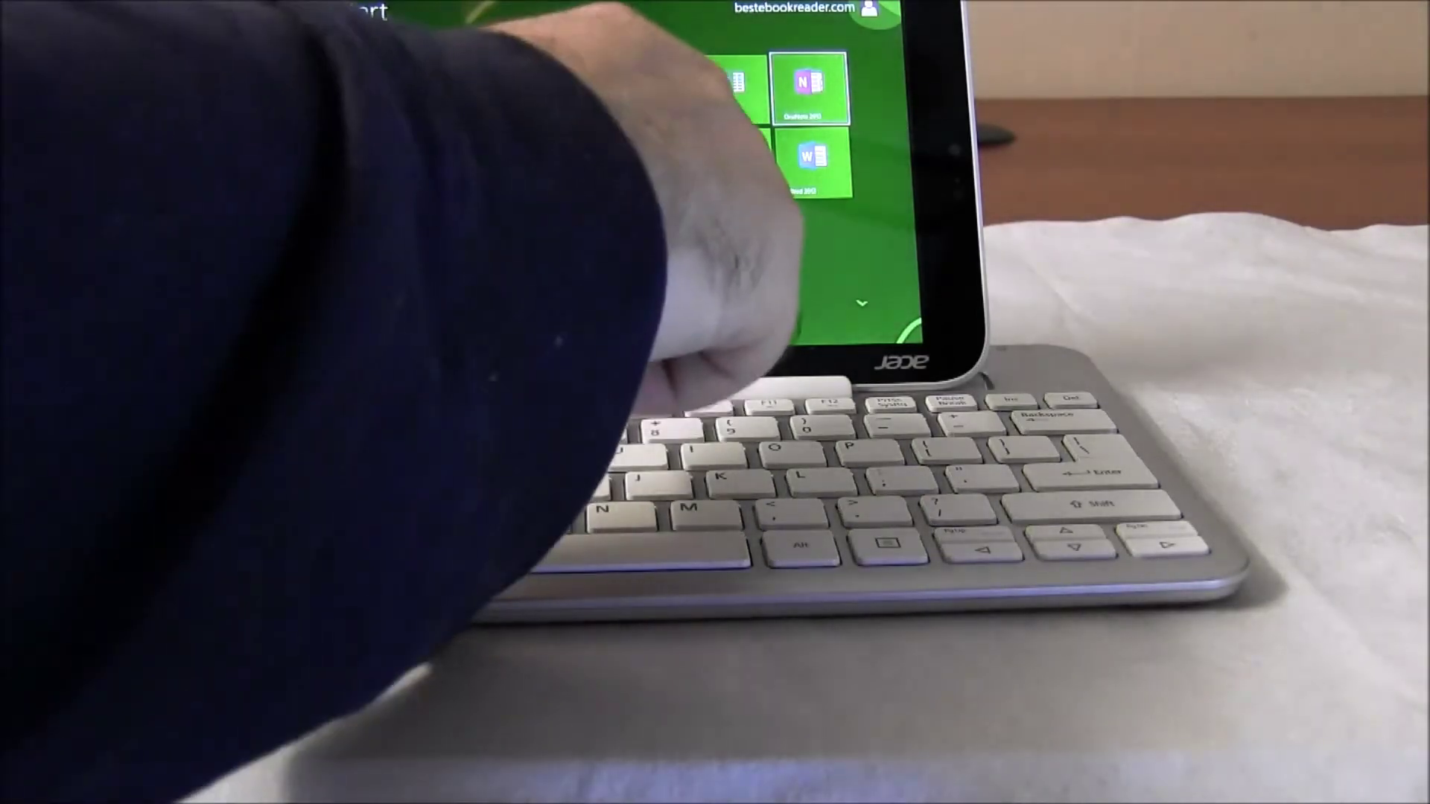
left_click(727, 90)
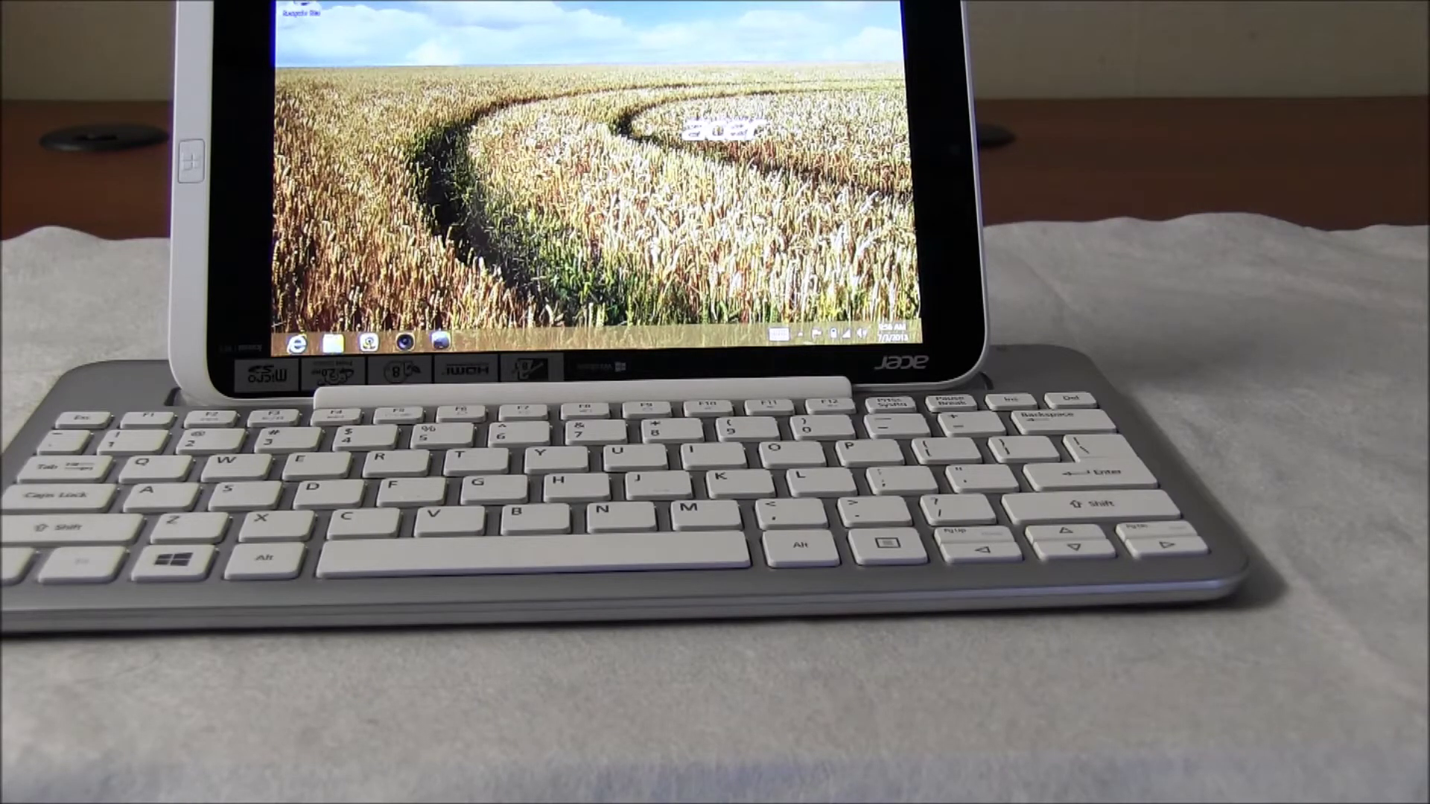
Back on the Start screen, scroll to the Office tiles and launch PowerPoint 2013
key("super")
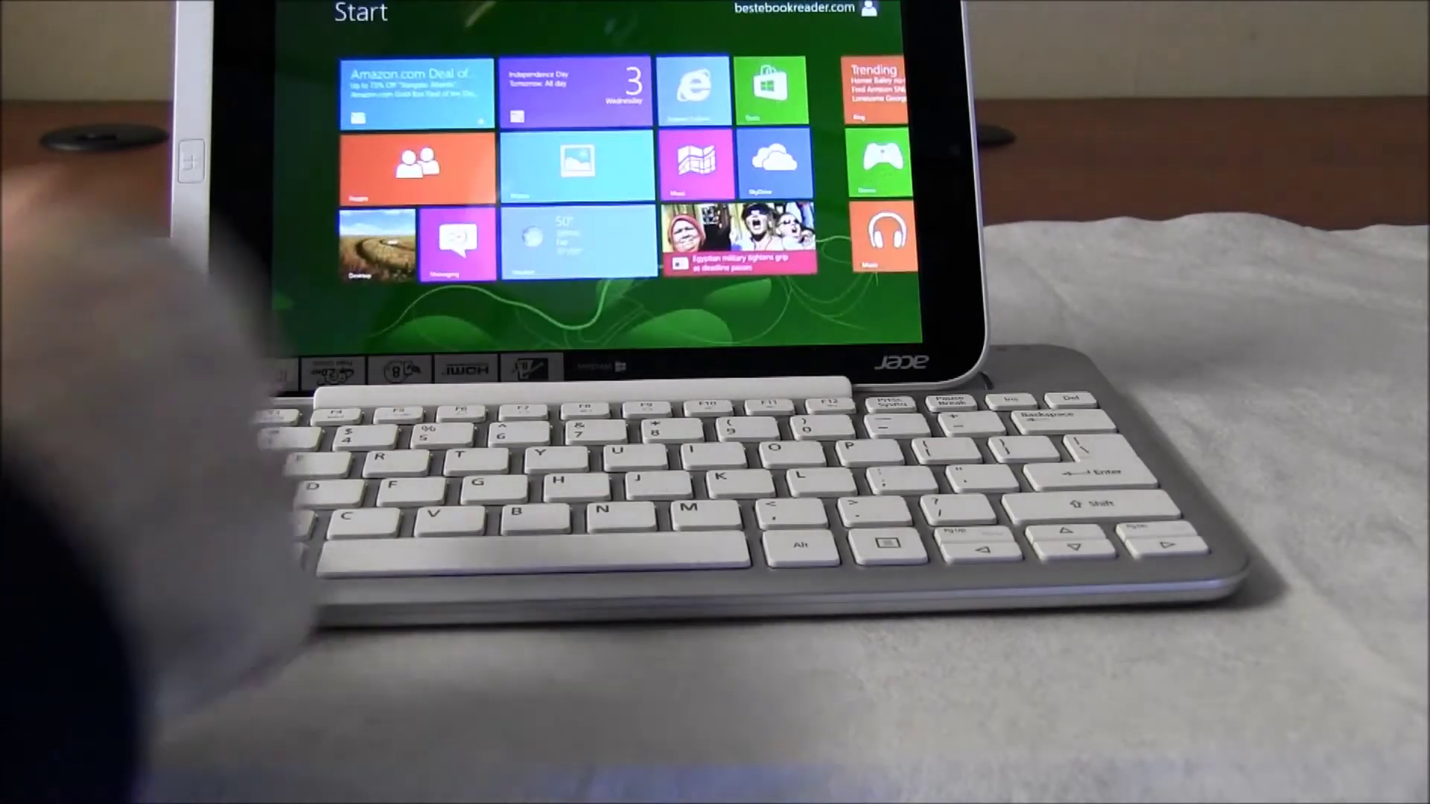
left_click_drag(671, 135, 290, 134)
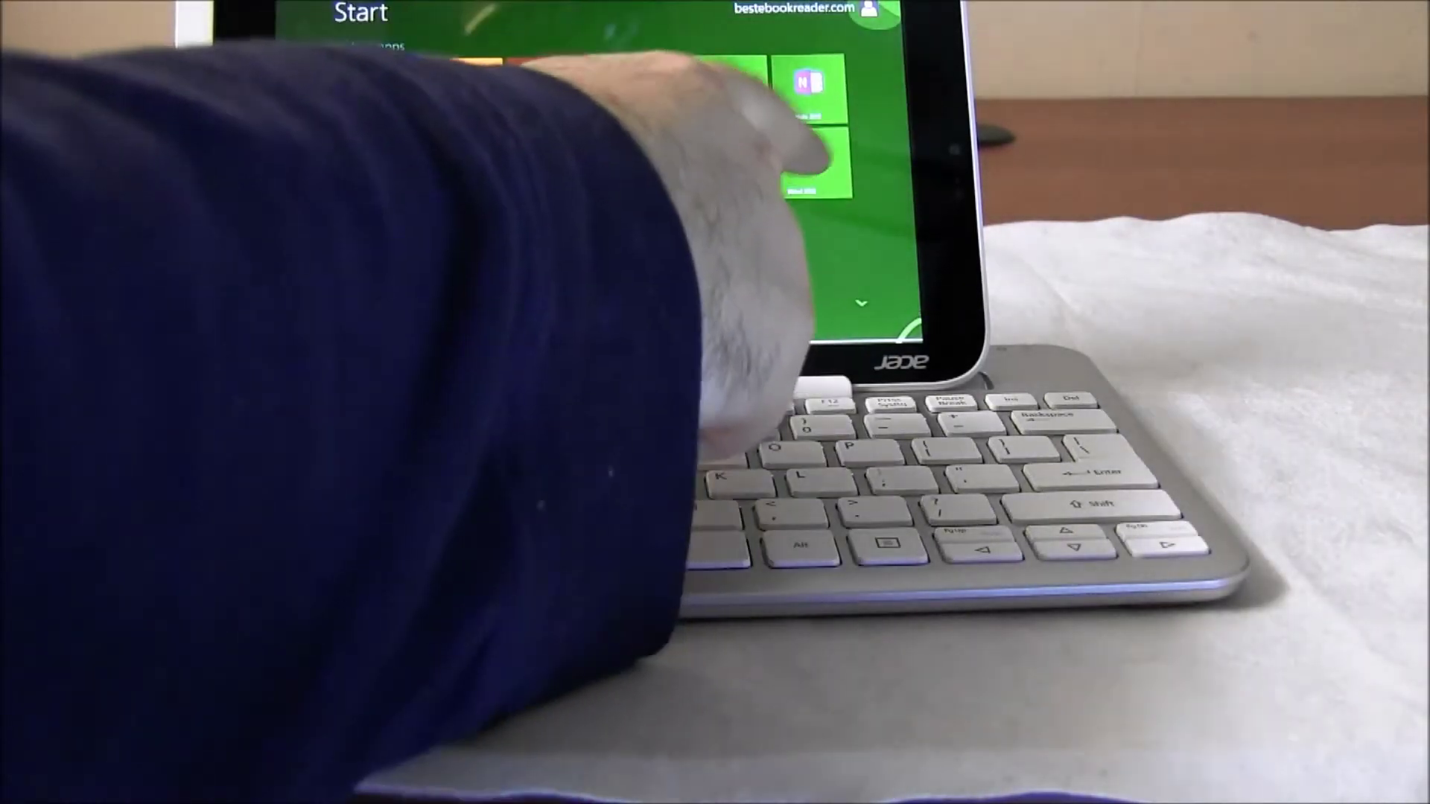
left_click(782, 126)
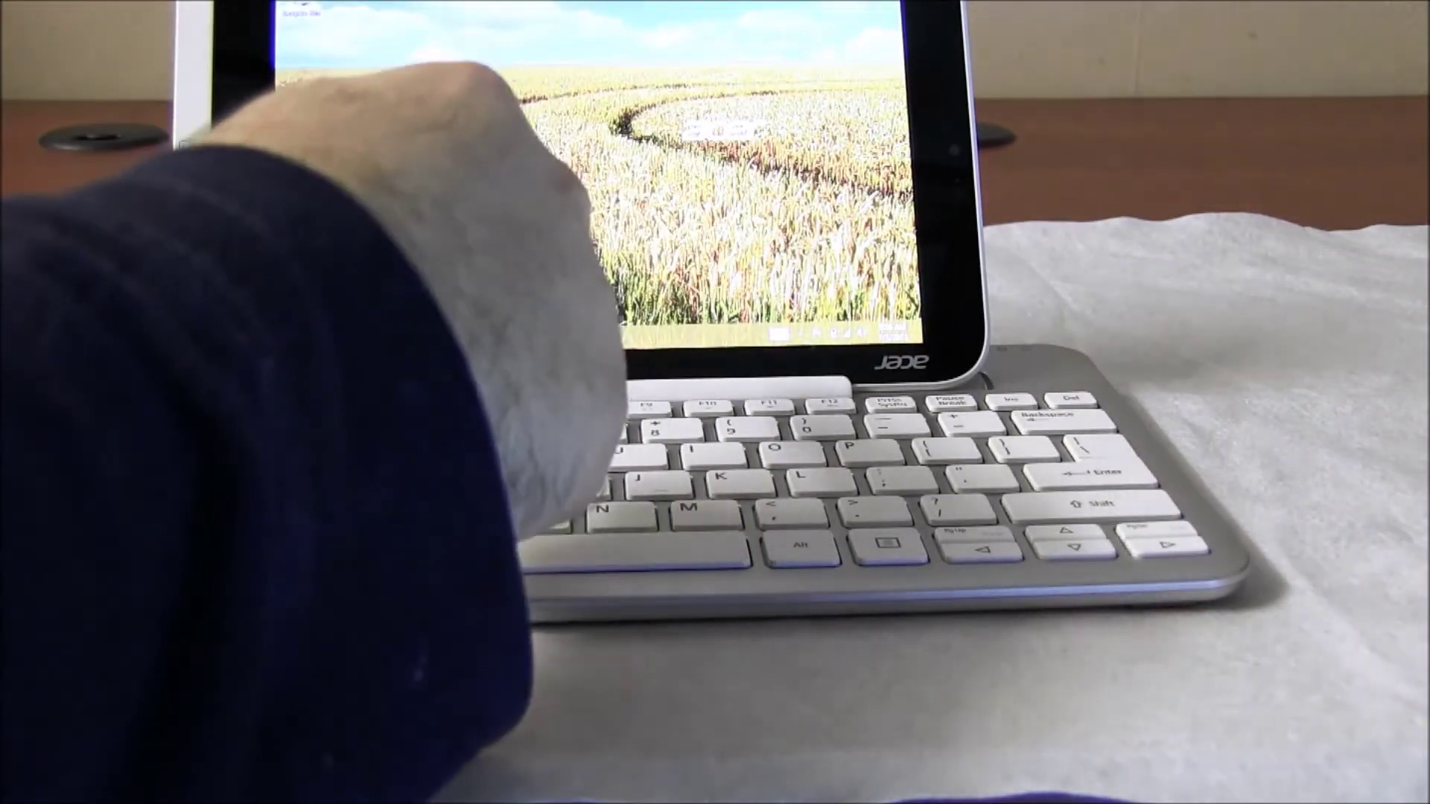